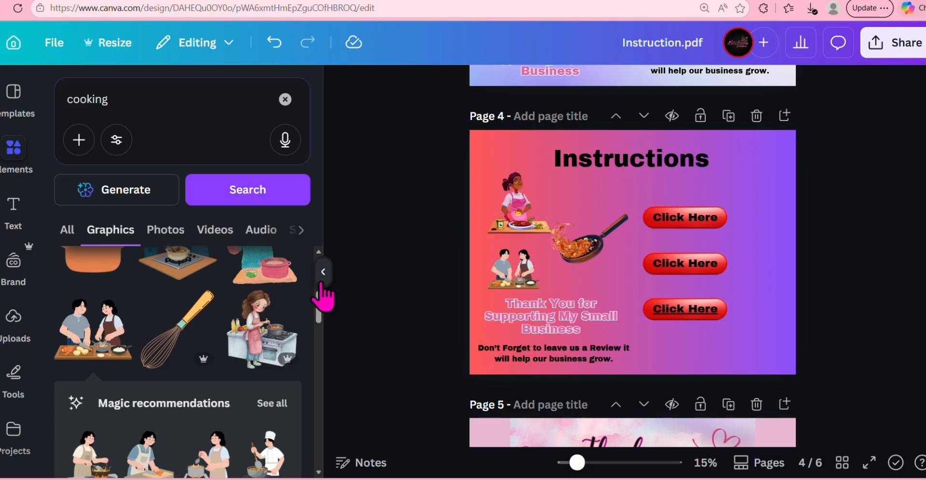
Step: Hide the elements search and review pages 1 to 4 of the instruction document
left_click(324, 275)
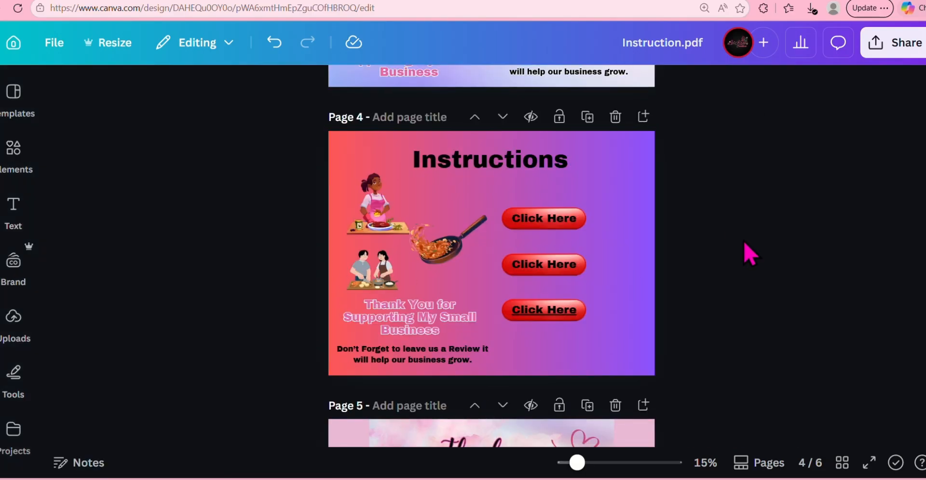
scroll(746, 242, "up", 6)
scroll(715, 270, "down", 6)
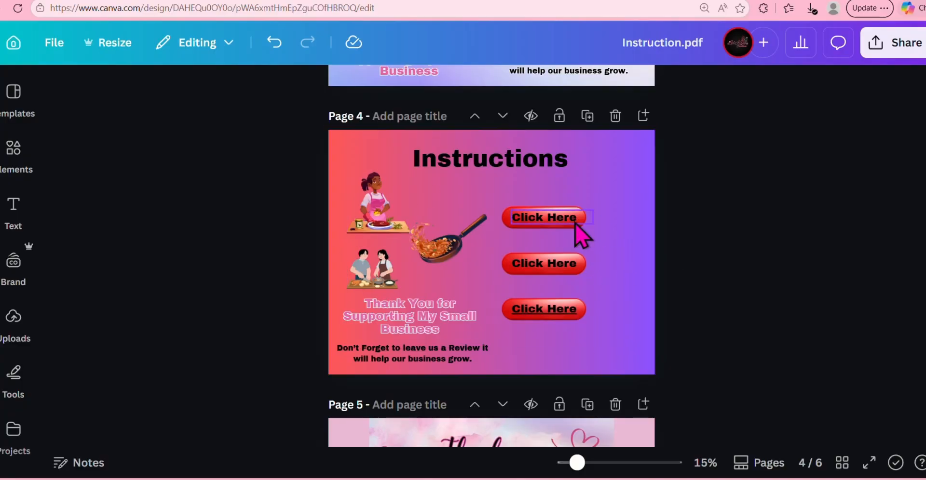
scroll(757, 208, "up", 10)
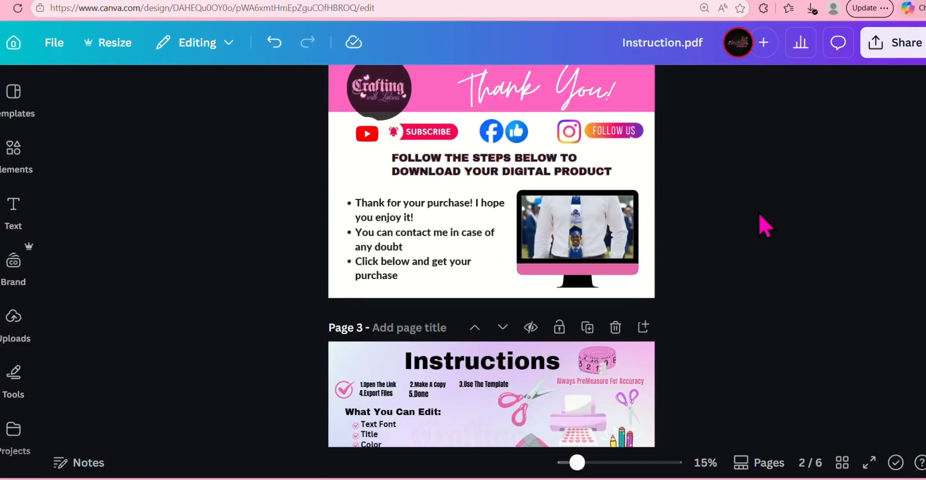
scroll(759, 213, "up", 5)
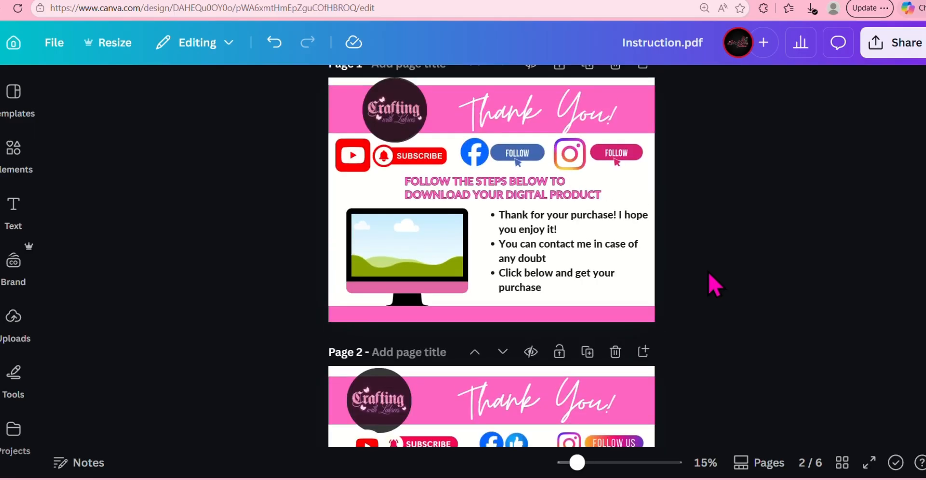
scroll(709, 274, "down", 10)
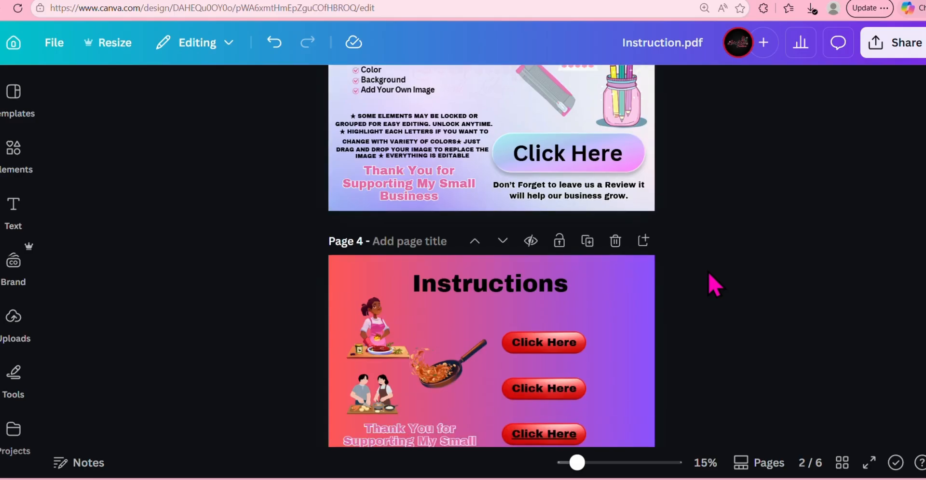
scroll(709, 274, "down", 5)
scroll(714, 263, "up", 2)
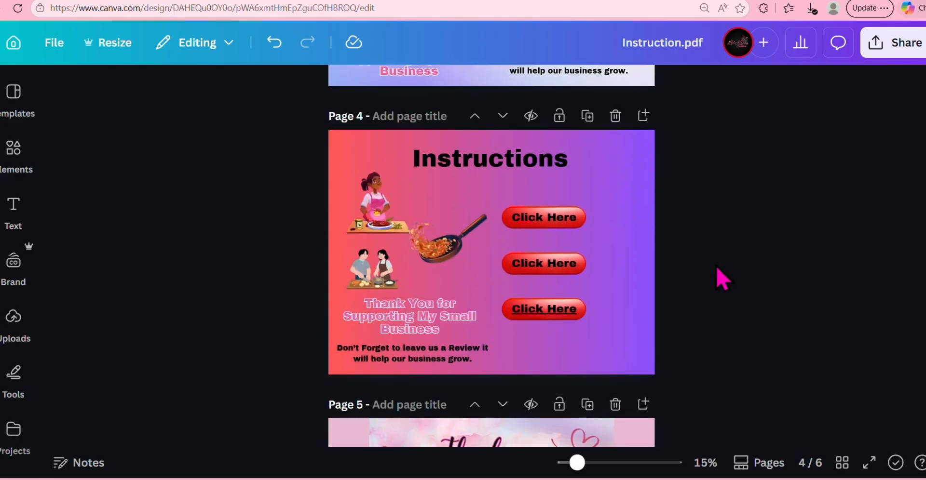
Step: Switch to the Graduation Blue Tie 12 design and look over its tie template page
left_click(557, 216)
left_click(353, 1)
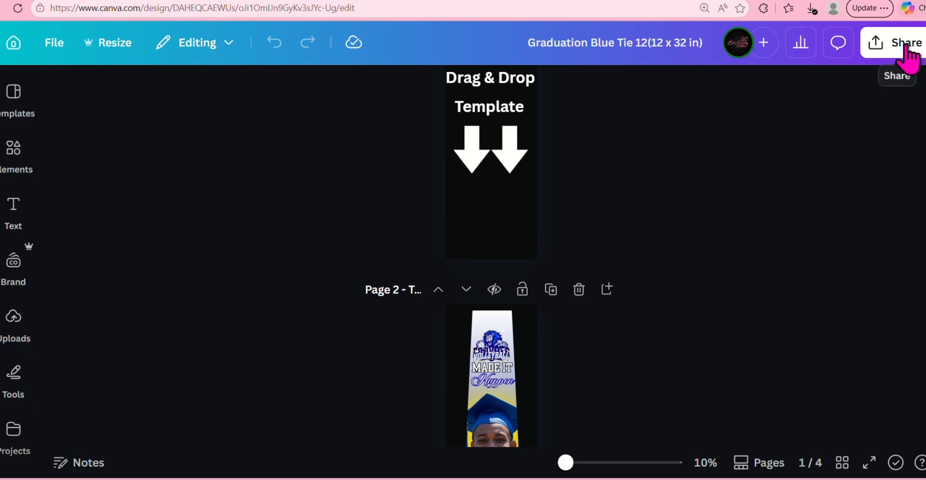
scroll(807, 260, "up", 3)
scroll(802, 265, "down", 5)
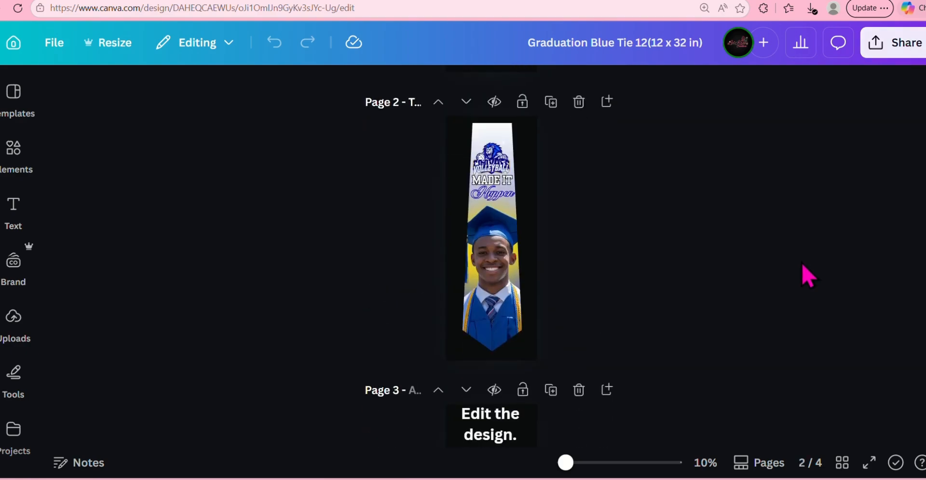
scroll(803, 266, "up", 3)
Step: Create a template link for the Graduation Blue Tie 12 design and copy it
left_click(901, 47)
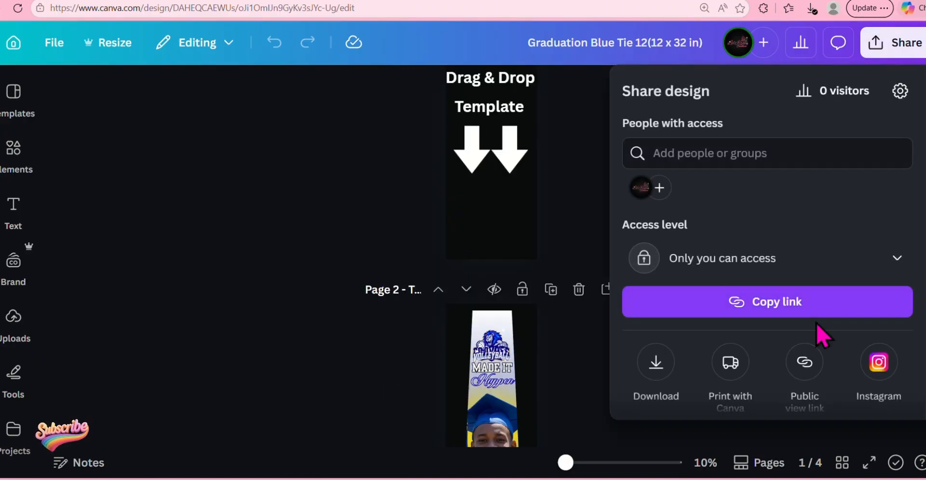
scroll(857, 319, "down", 2)
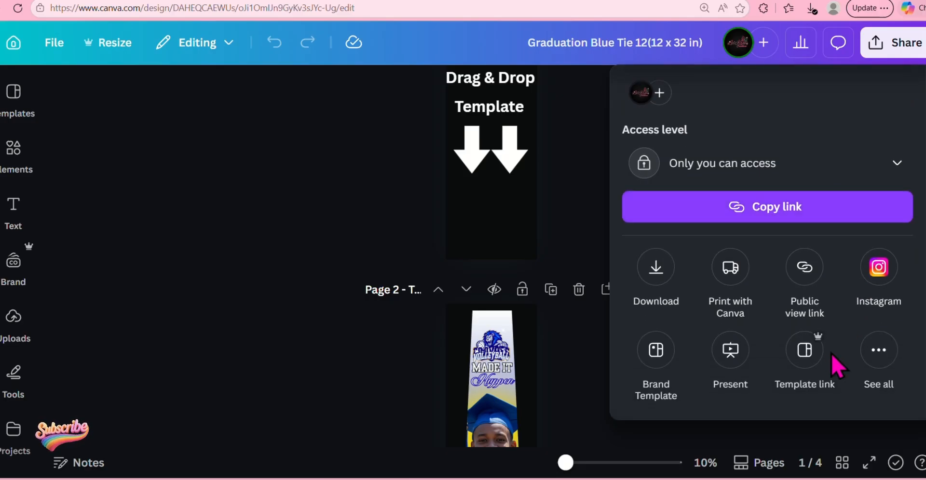
left_click(805, 351)
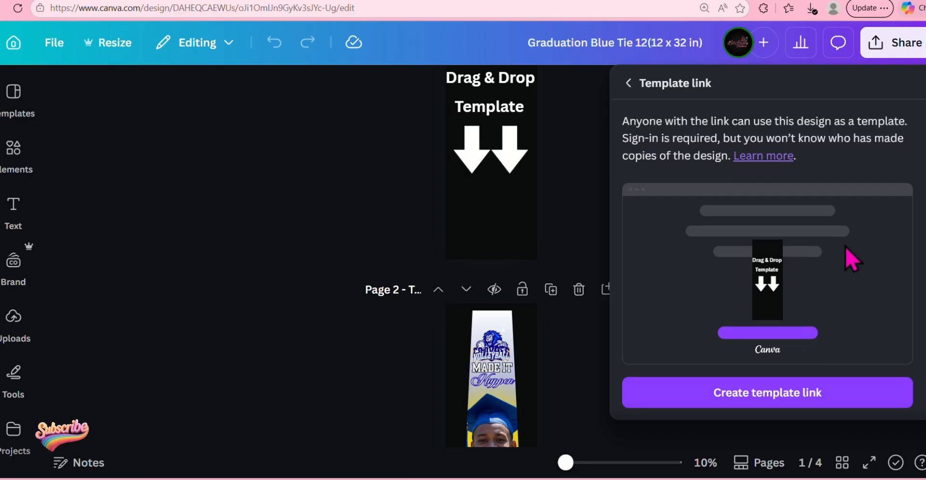
scroll(830, 314, "down", 1)
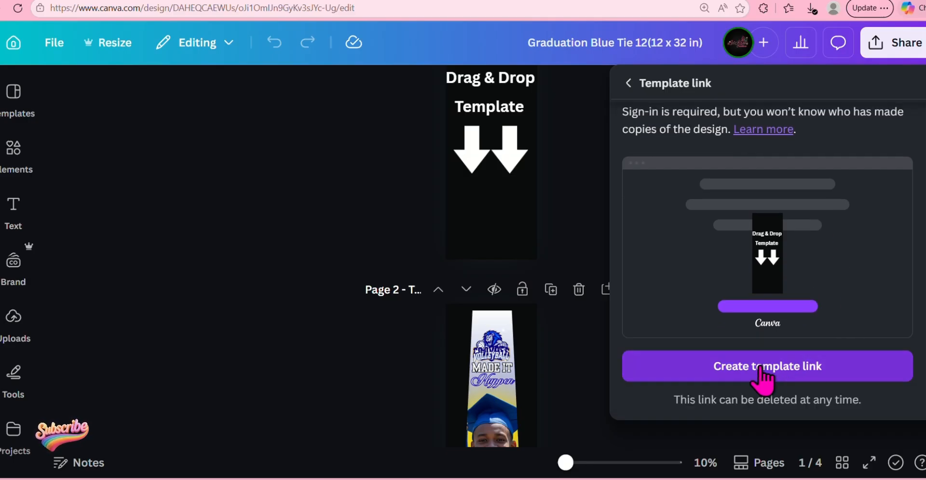
left_click(800, 372)
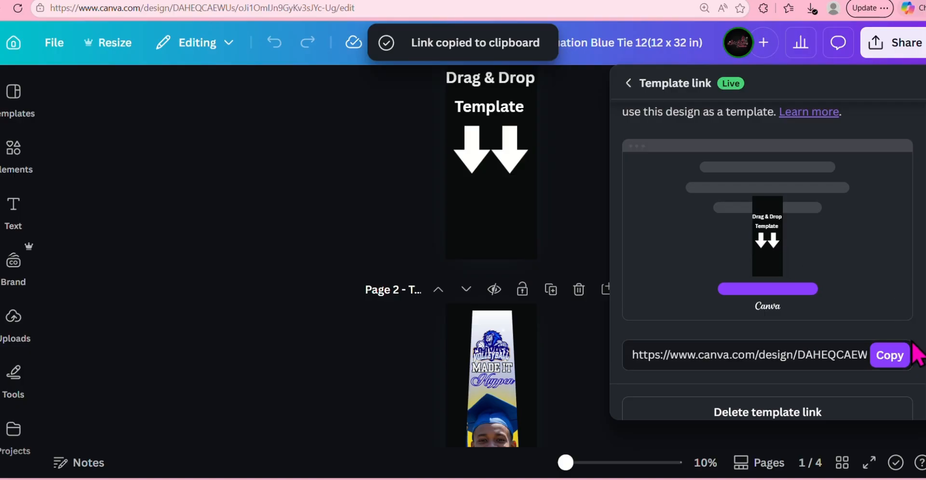
left_click(888, 359)
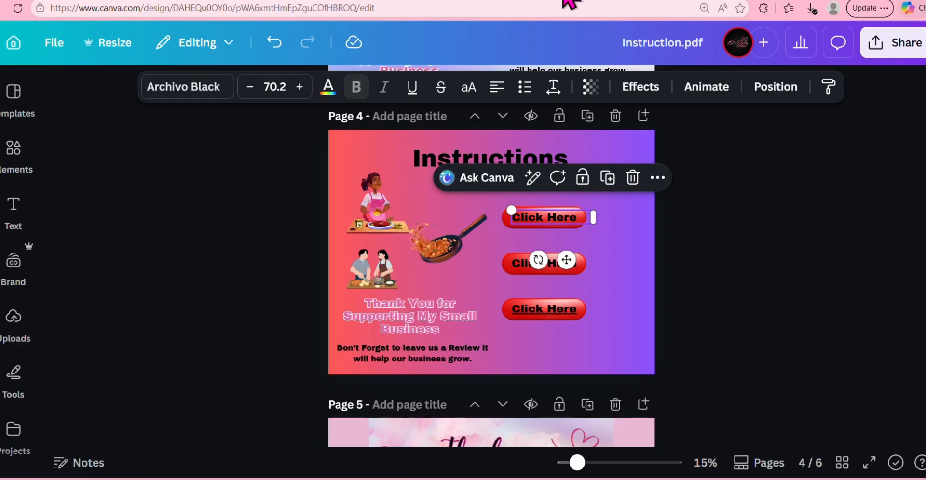
Step: In Instruction.pdf, link the first "Click Here" text on page 4 to the copied tie template link
left_click(695, 242)
left_click(548, 218)
left_click(658, 178)
scroll(667, 354, "down", 3)
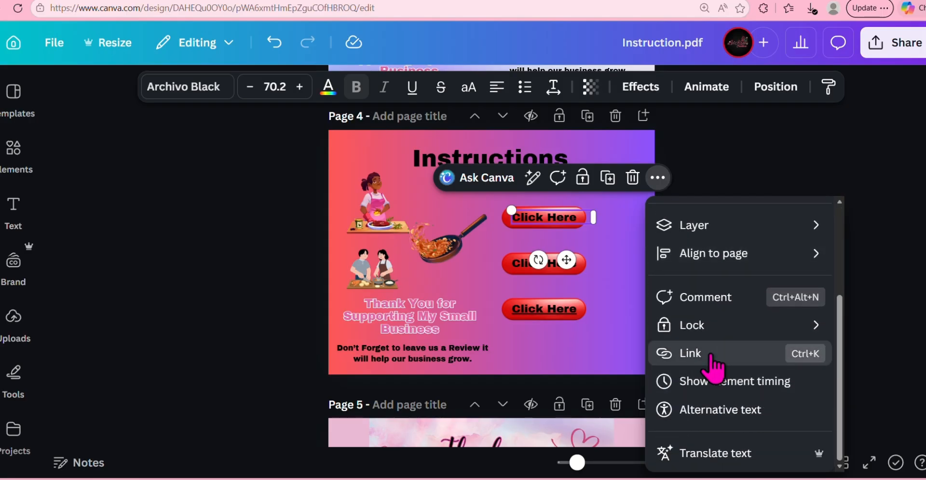
left_click(719, 366)
right_click(753, 251)
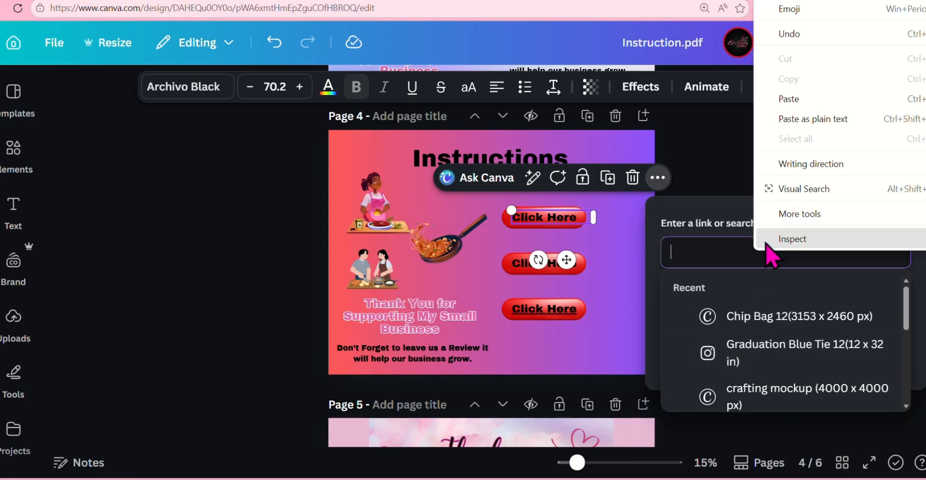
left_click(823, 120)
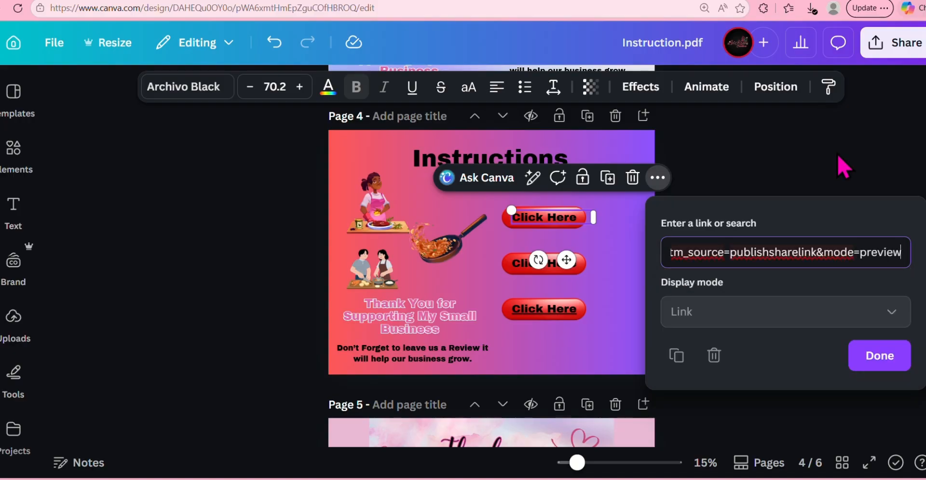
left_click(875, 357)
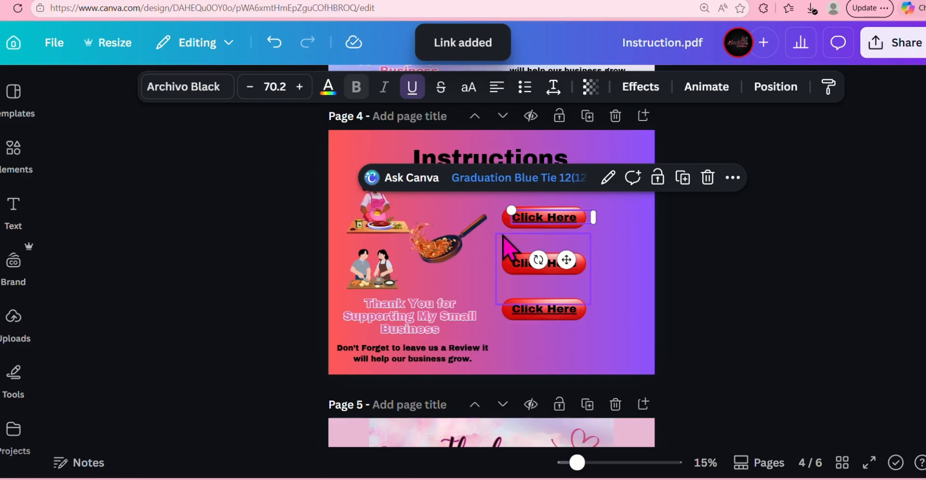
Step: Add the same tie template link to the red button graphic behind the first "Click Here" text
left_click(542, 229)
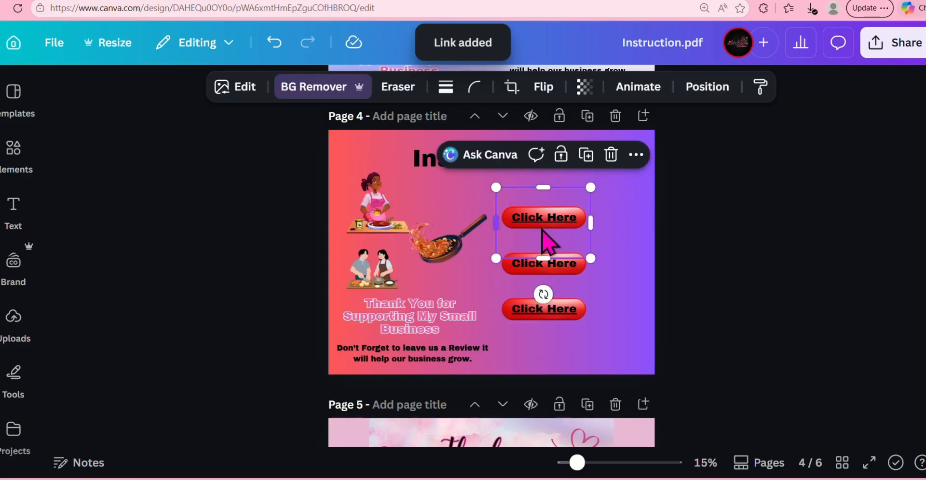
left_click(636, 155)
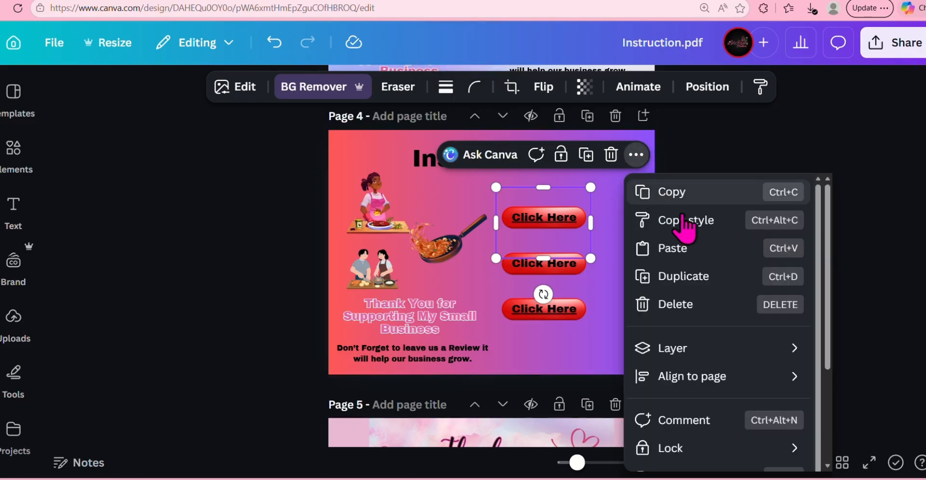
scroll(725, 302, "down", 1)
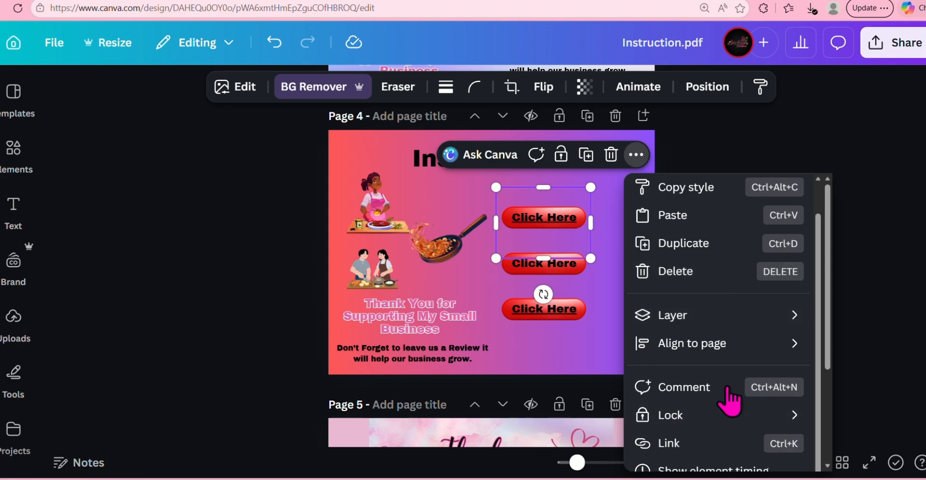
scroll(729, 396, "down", 3)
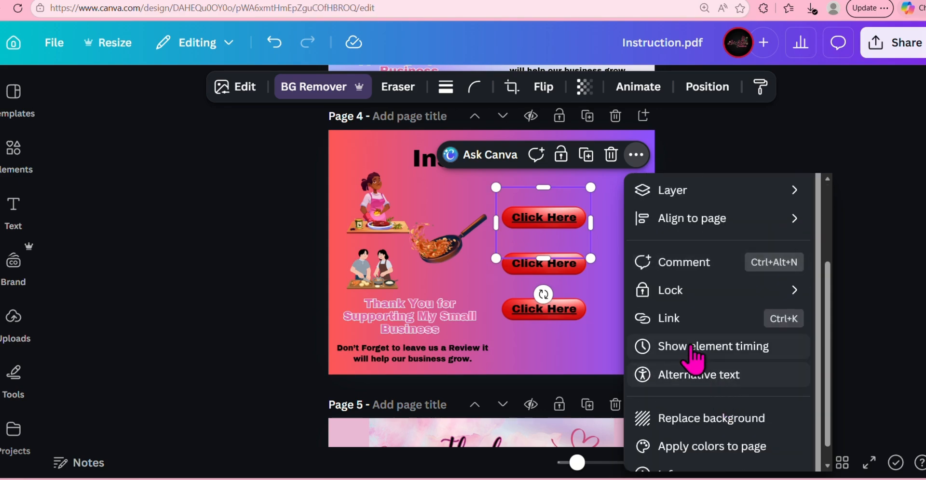
left_click(675, 320)
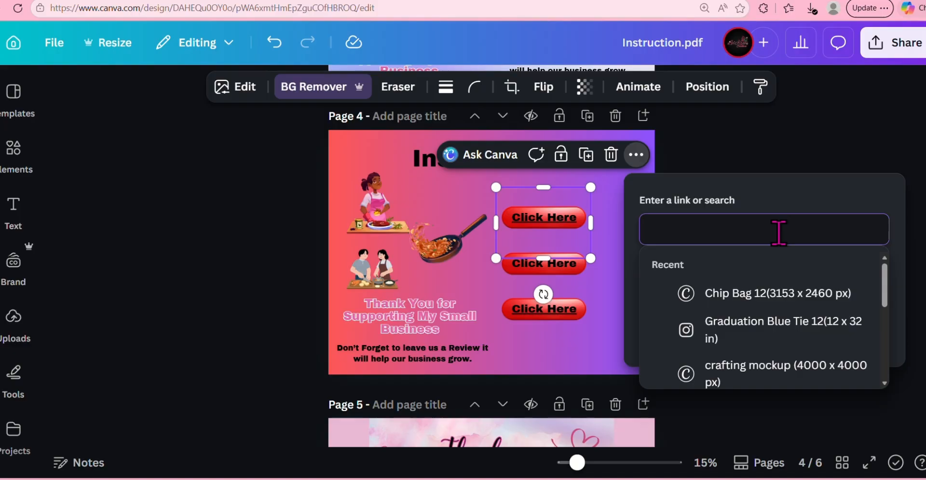
right_click(690, 237)
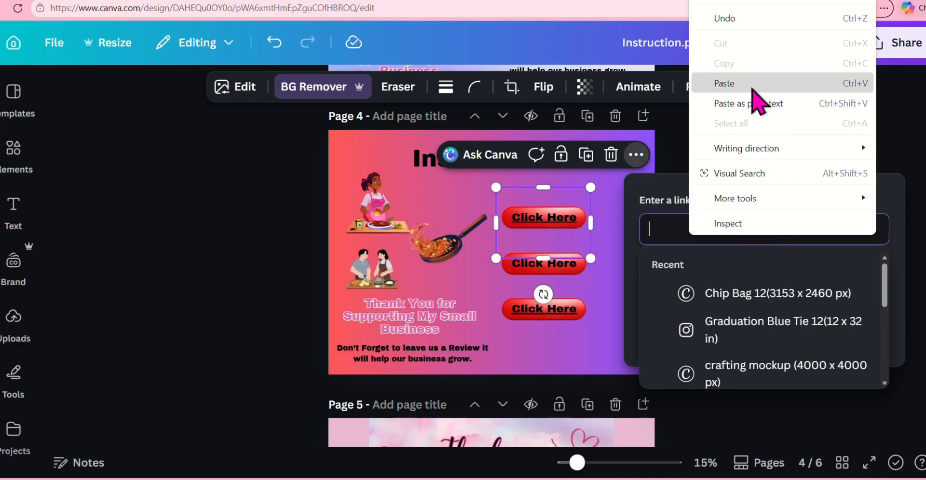
left_click(752, 88)
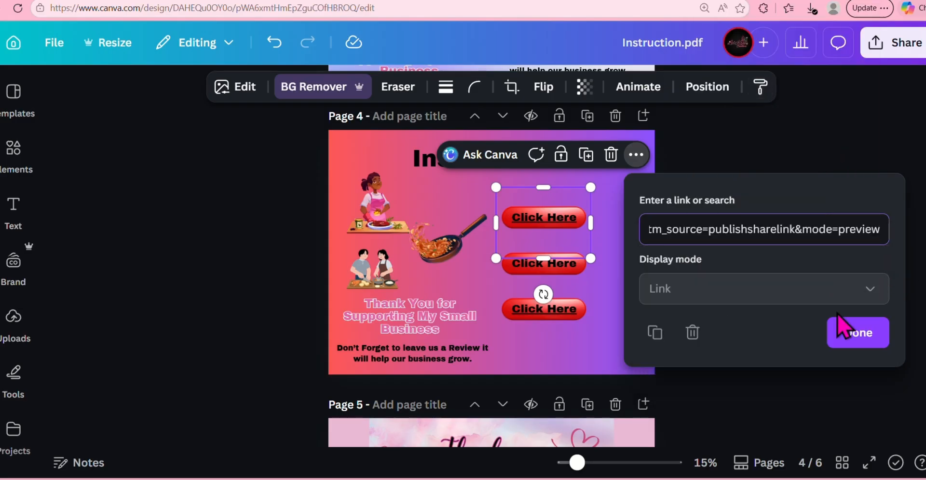
left_click(844, 342)
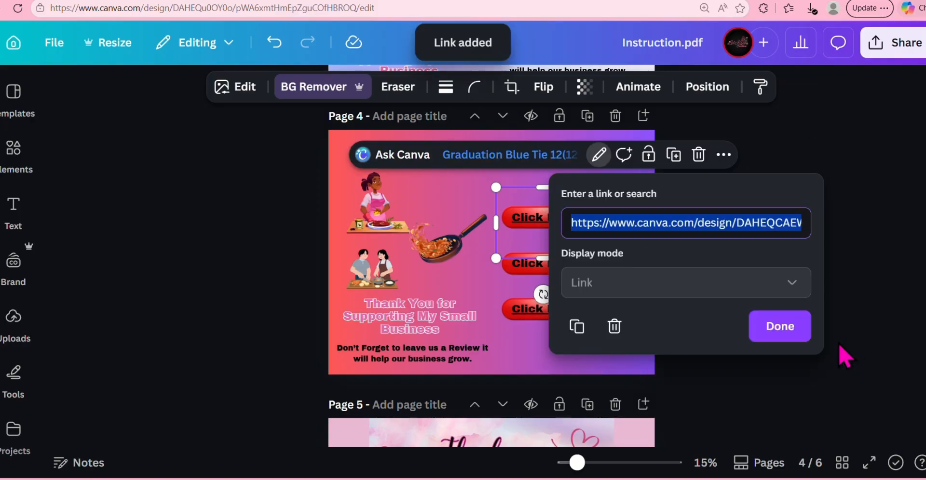
left_click(781, 338)
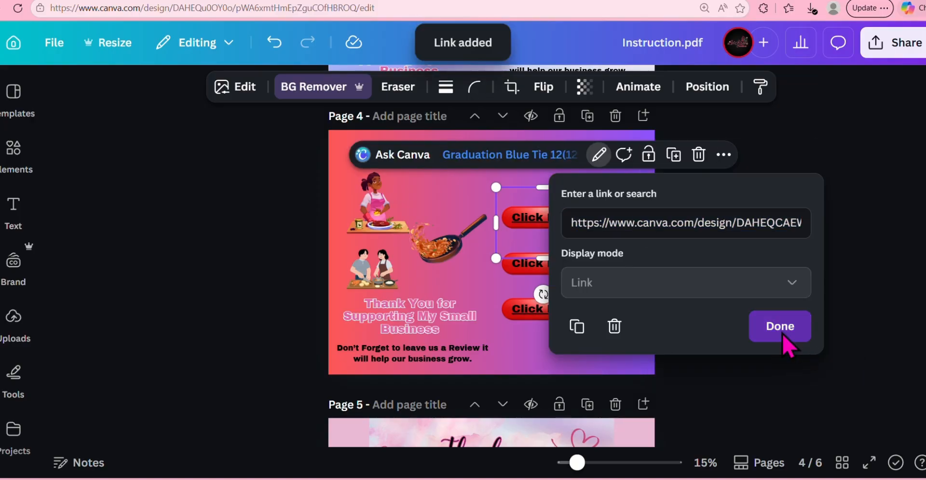
left_click(783, 334)
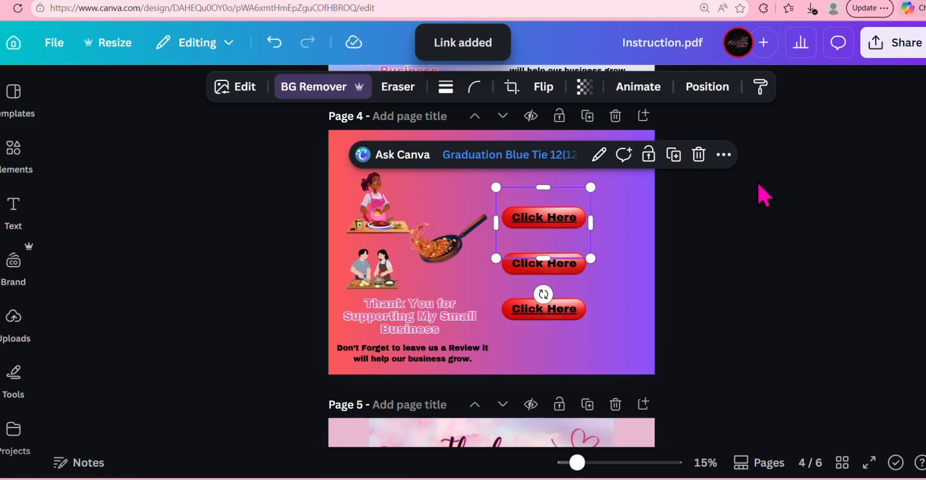
Step: Switch to the Chip Bag 12 design and look over both of its pages
left_click(727, 195)
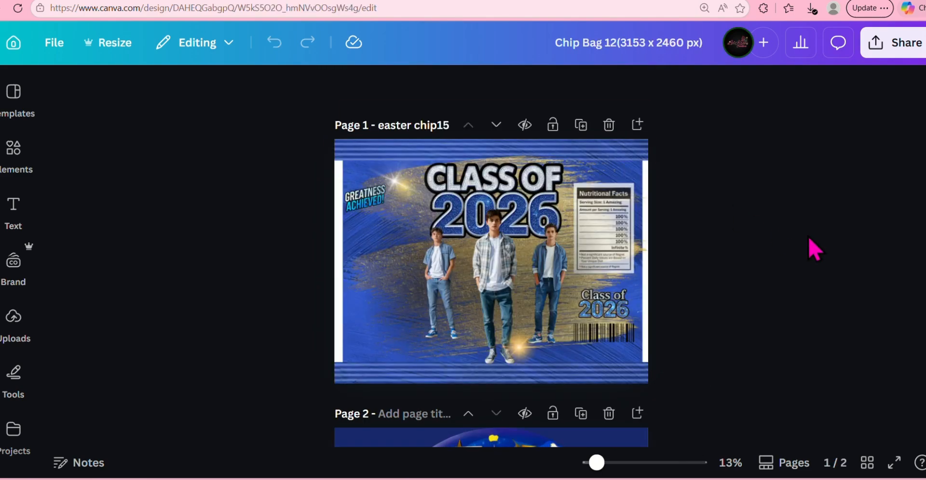
scroll(809, 237, "down", 5)
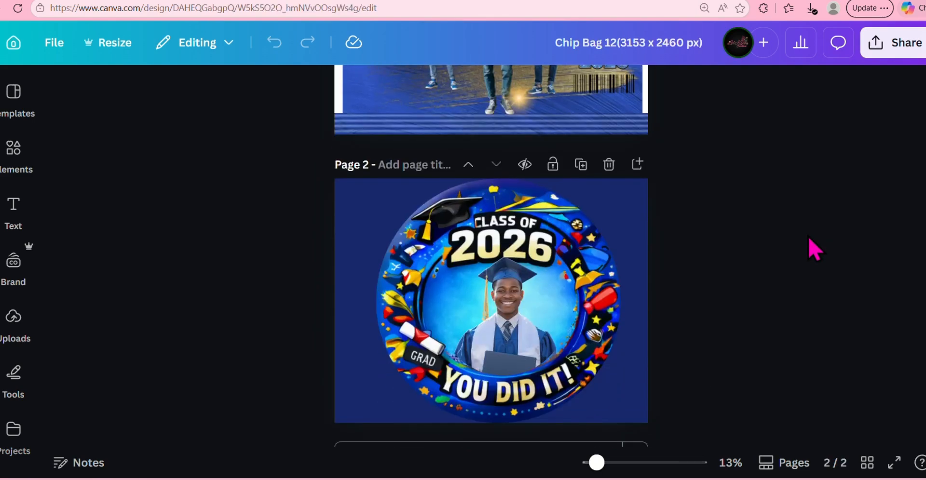
scroll(808, 238, "up", 5)
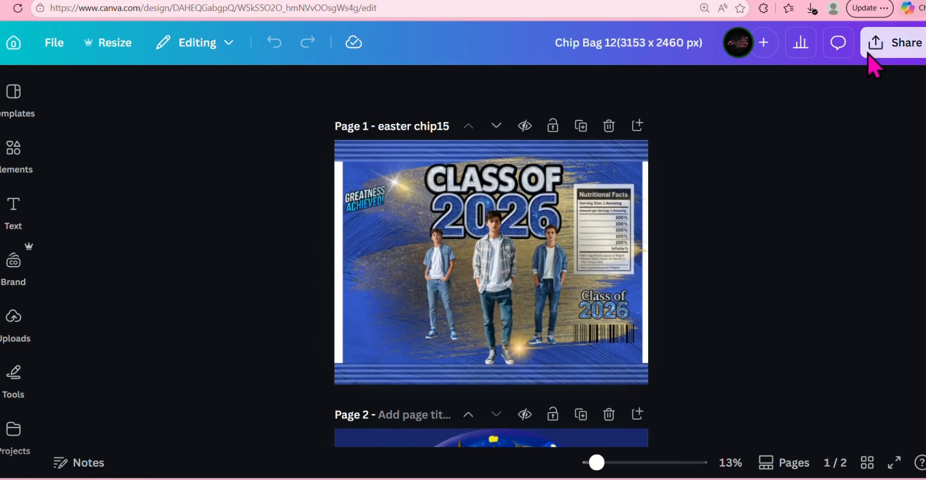
Step: Create and copy a template link for the Chip Bag 12 design, and return to Instruction.pdf
left_click(898, 54)
scroll(781, 271, "down", 2)
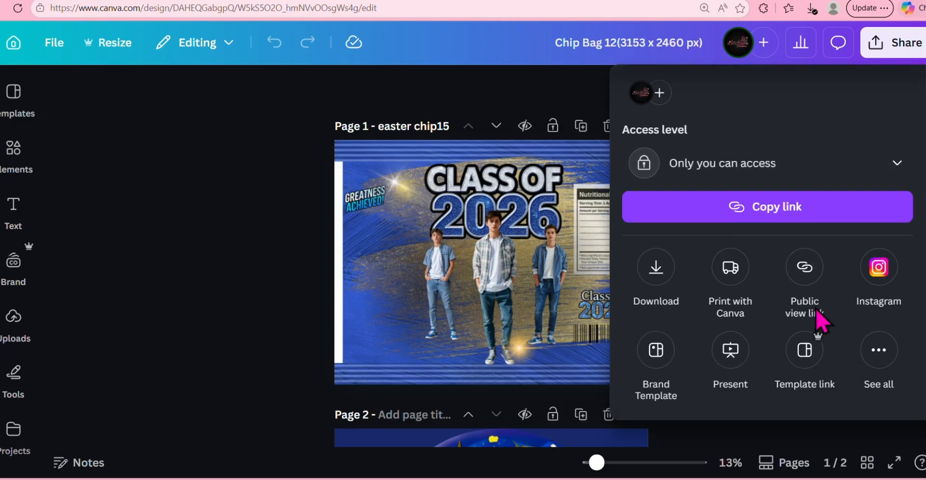
left_click(805, 354)
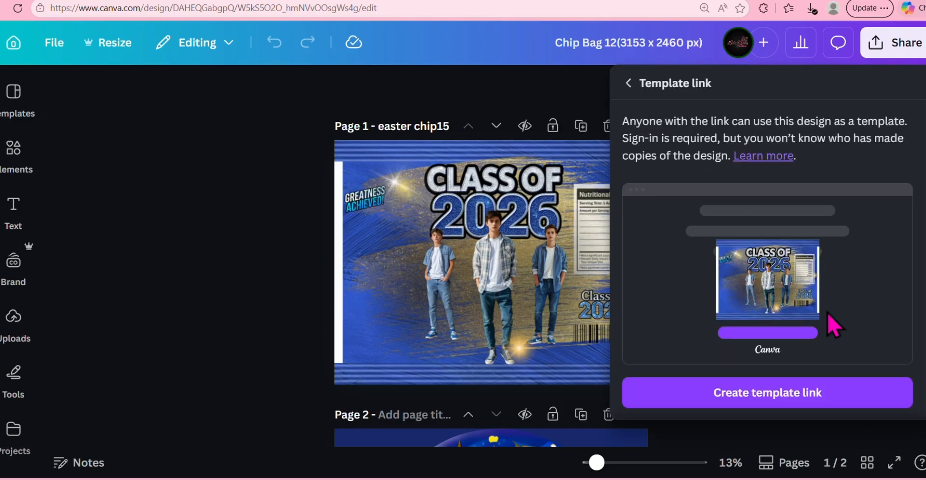
scroll(828, 313, "down", 1)
left_click(734, 374)
left_click(890, 356)
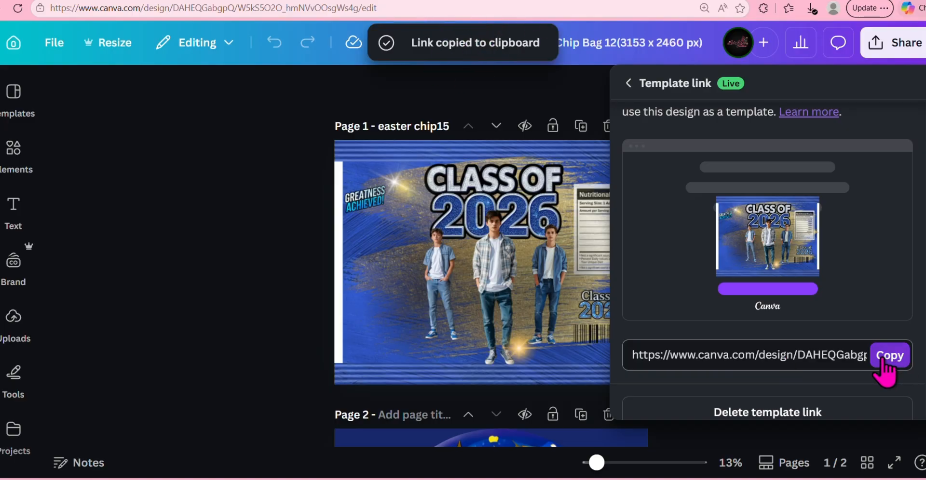
left_click(585, 1)
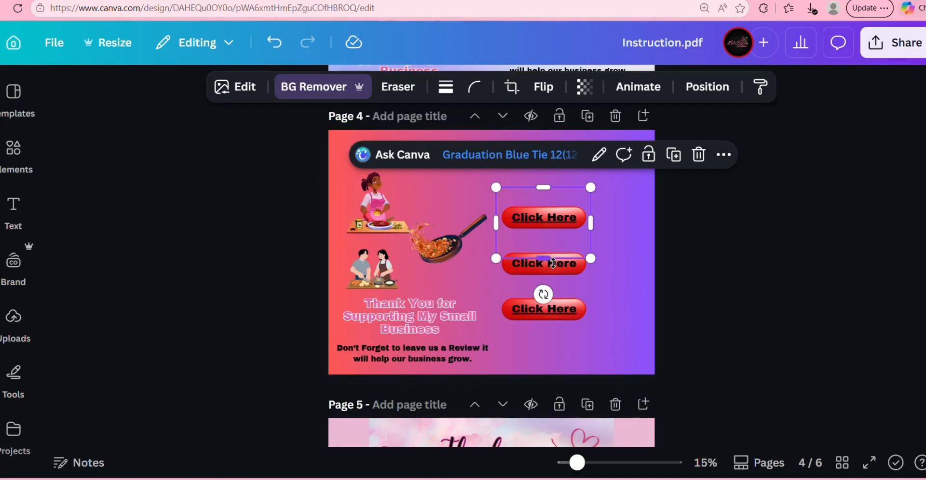
Step: Link the second "Click Here" text on page 4 to the copied Chip Bag 12 template link
left_click(557, 271)
left_click(658, 223)
scroll(752, 391, "down", 4)
left_click(695, 358)
right_click(733, 298)
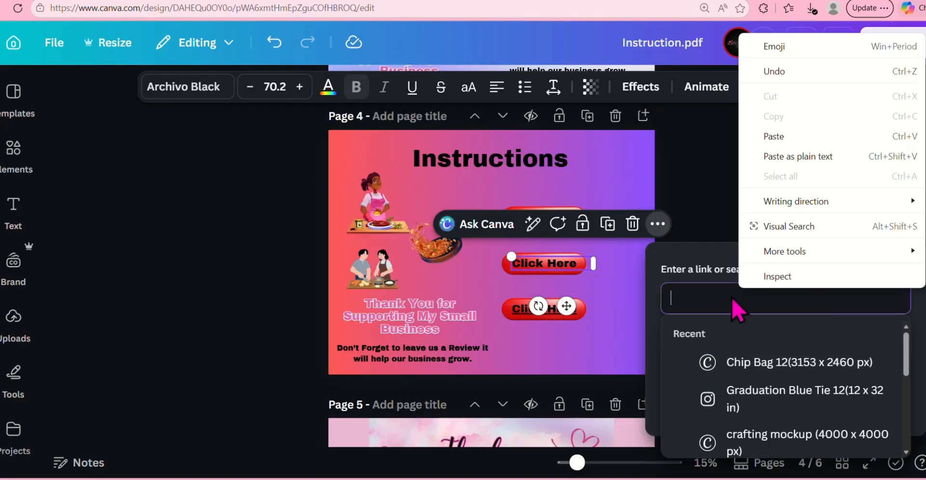
left_click(817, 144)
left_click(876, 406)
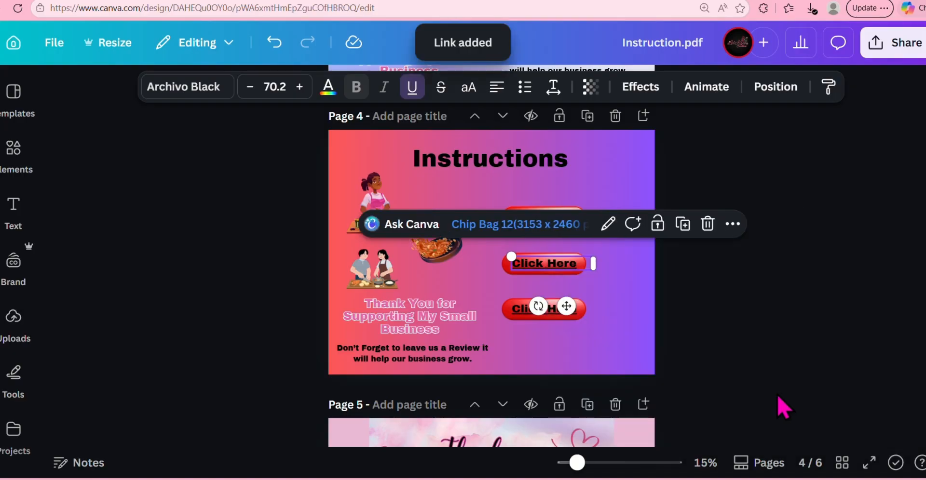
Step: Add the same Chip Bag 12 template link to the red button graphic behind the second "Click Here" text
left_click(527, 279)
left_click(636, 201)
scroll(695, 338, "down", 5)
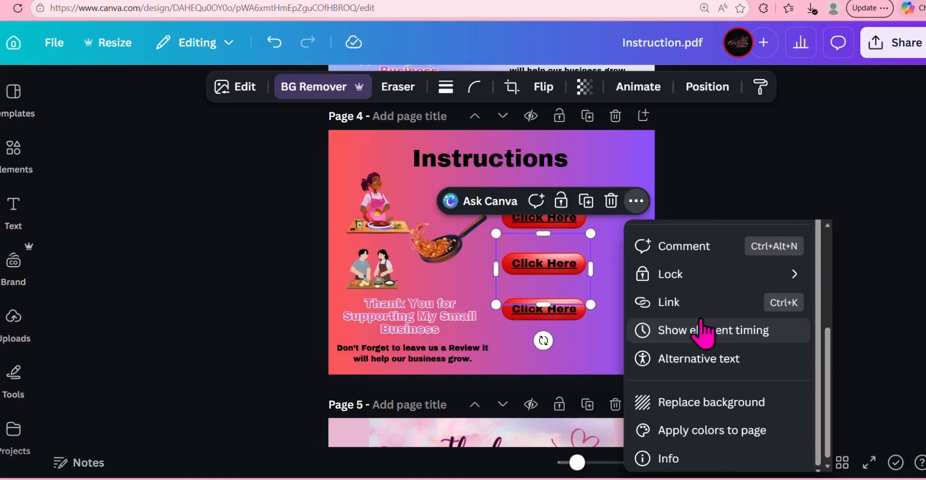
left_click(694, 304)
right_click(700, 283)
left_click(760, 135)
left_click(852, 378)
left_click(778, 374)
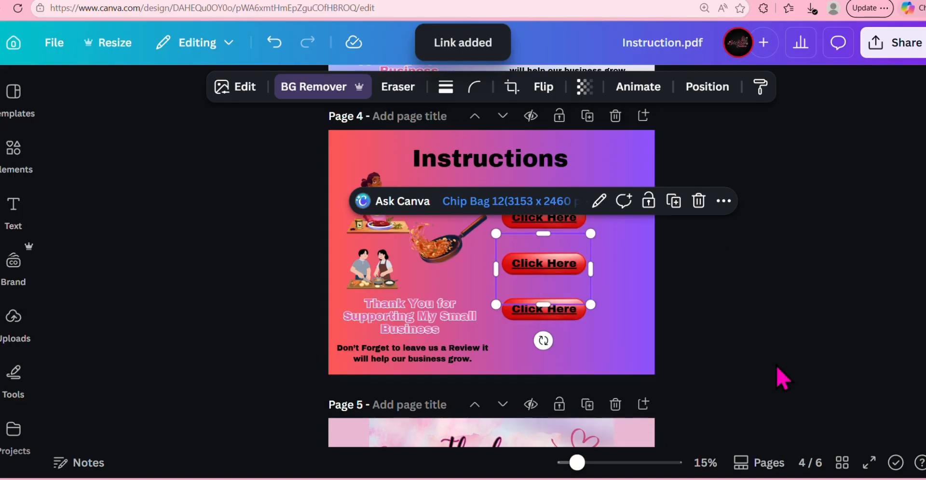
Step: Check which template links are attached to the second and first "Click Here" texts
left_click(690, 265)
left_click(551, 264)
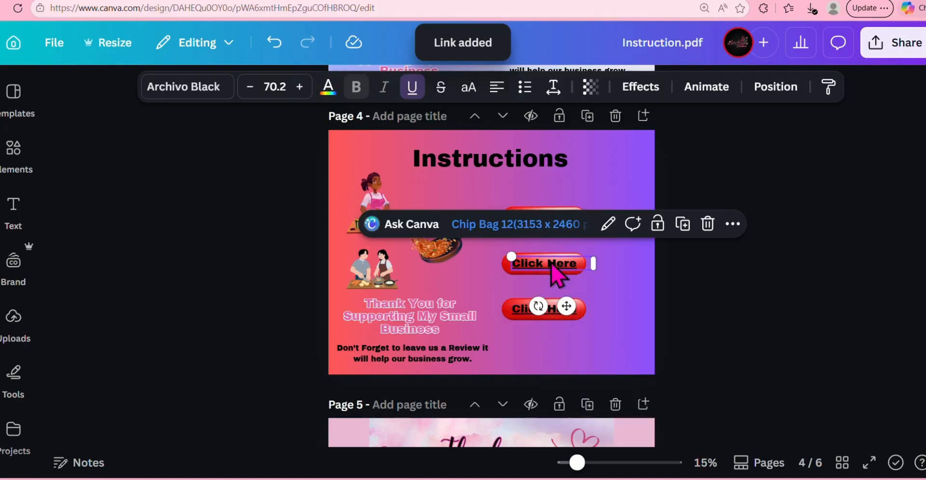
left_click(691, 279)
left_click(549, 213)
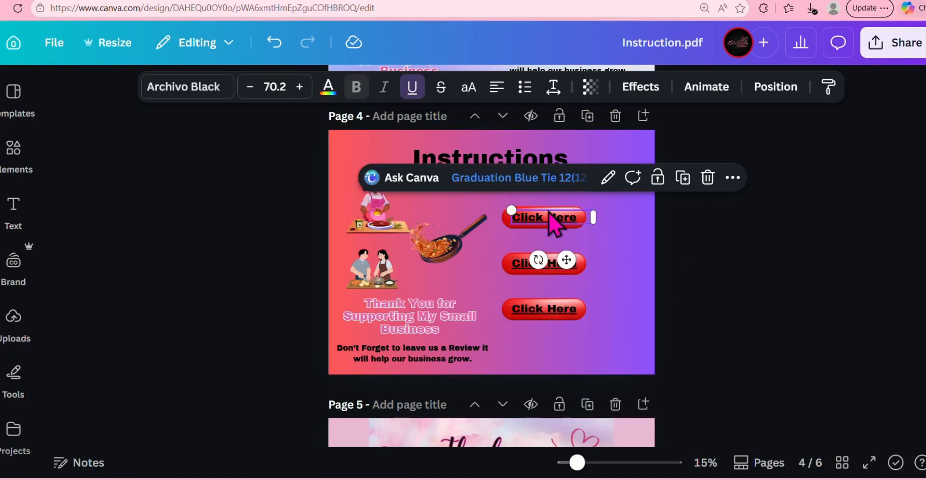
left_click(604, 199)
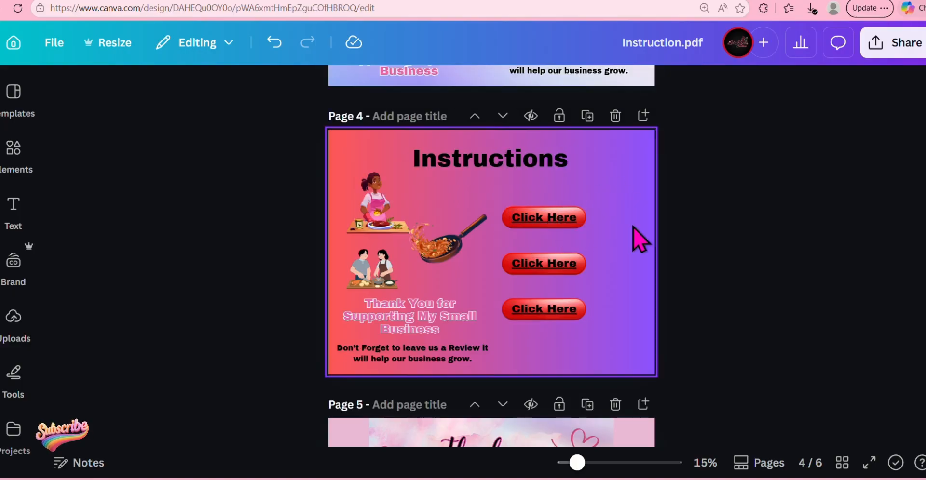
Step: Group the three "Click Here" texts together with their red button graphics on page 4
left_click(627, 180)
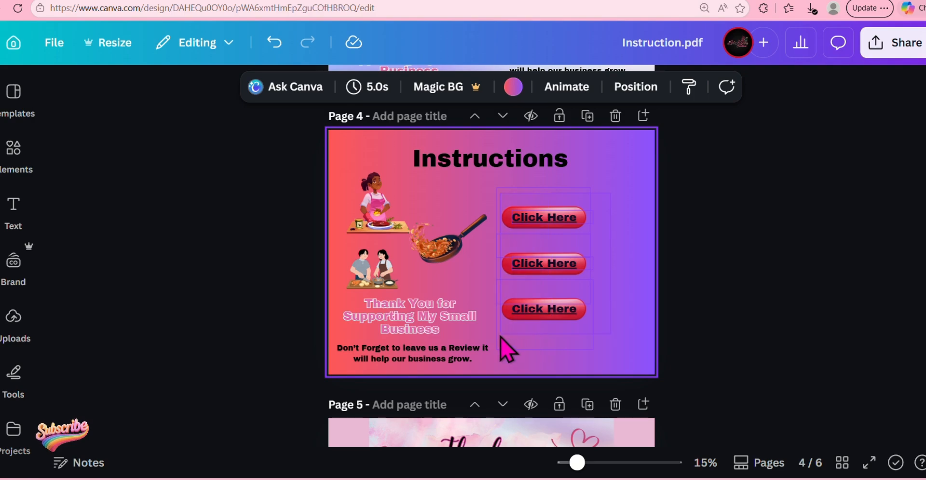
left_click_drag(499, 338, 512, 173)
left_click(507, 157)
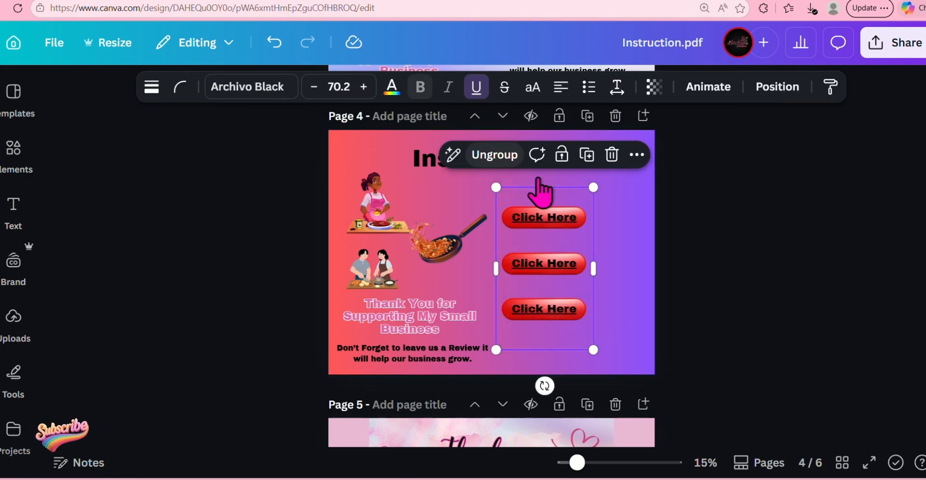
left_click(625, 253)
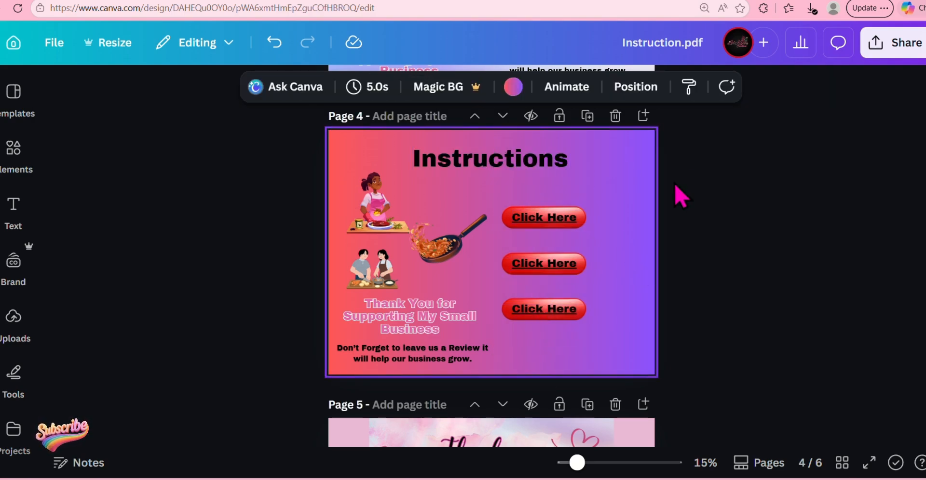
Step: Enlarge the "Instructions" heading on page 4 and shift it toward the page's right edge
left_click(521, 173)
left_click_drag(572, 177, 618, 217)
left_click(732, 233)
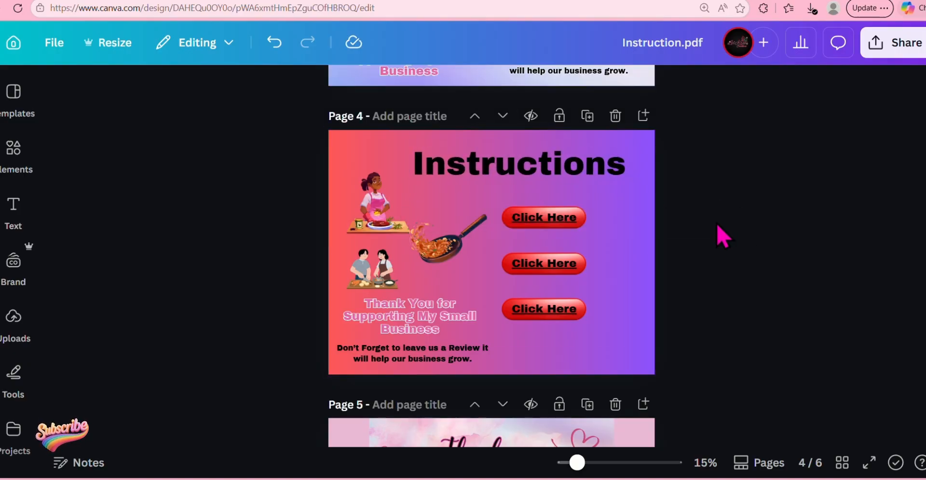
left_click(594, 165)
mouse_move(594, 165)
left_mouse_down()
mouse_move(580, 169)
mouse_move(606, 159)
left_mouse_up()
left_click(754, 219)
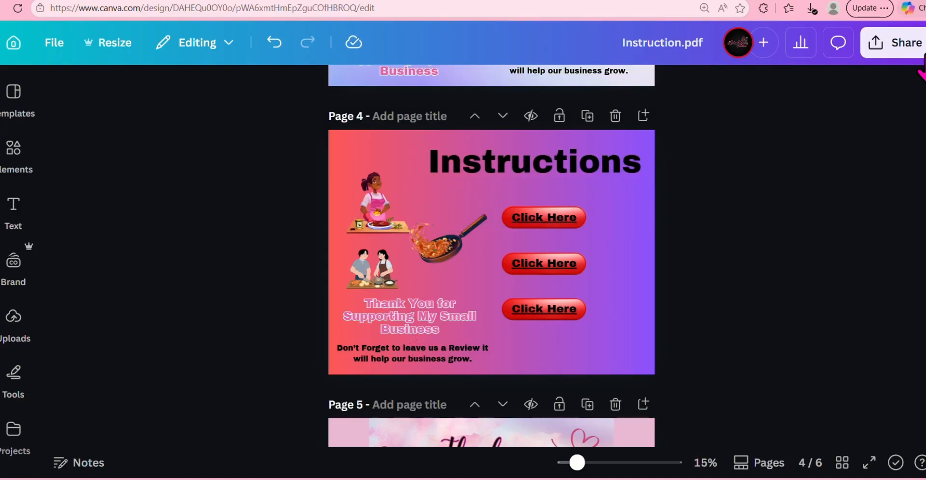
Step: Review the design's download settings, including the PDF Standard file type and page selection, and close them without downloading
left_click(892, 46)
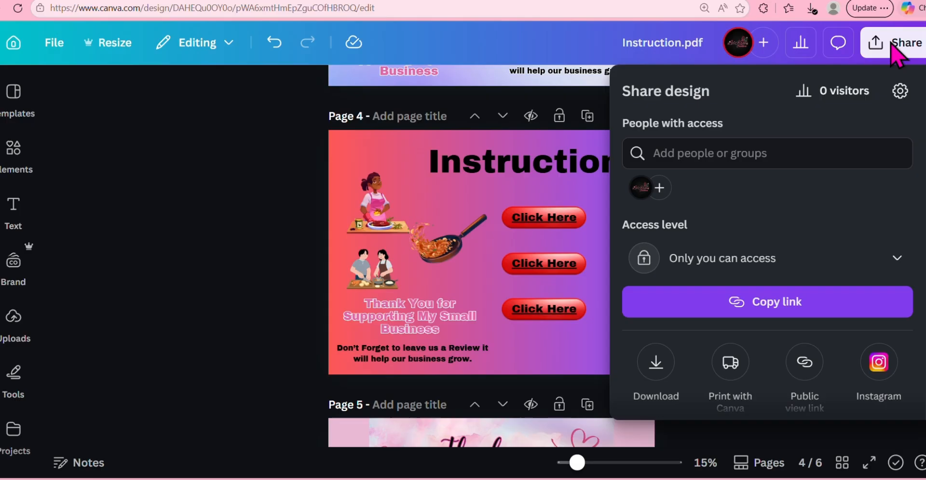
left_click(658, 363)
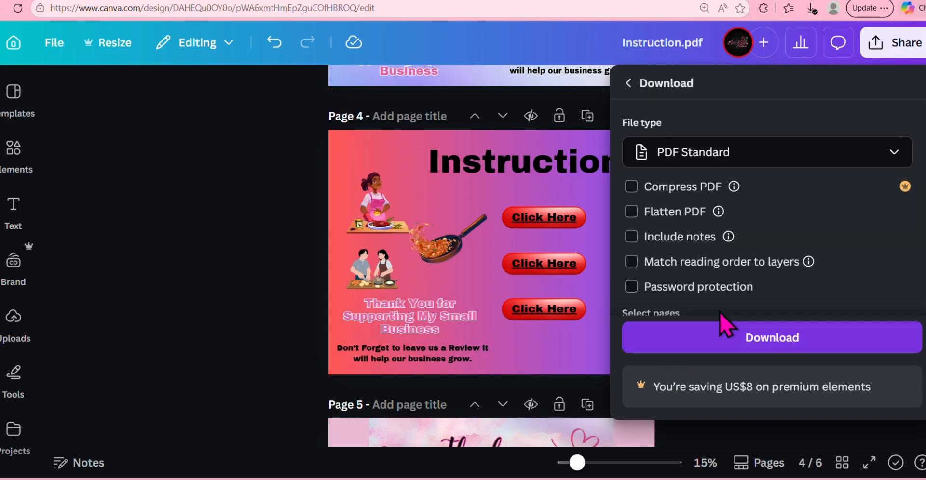
scroll(715, 207, "down", 3)
left_click(715, 198)
scroll(717, 205, "up", 3)
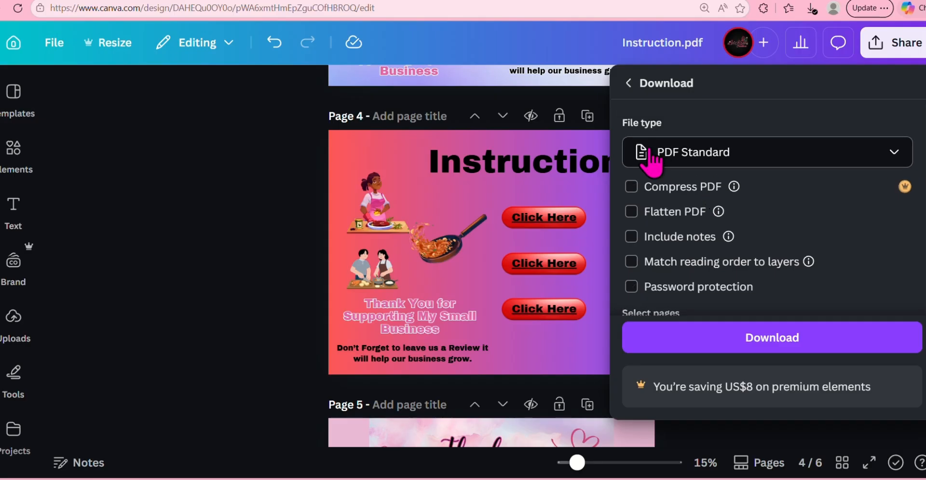
scroll(685, 164, "down", 2)
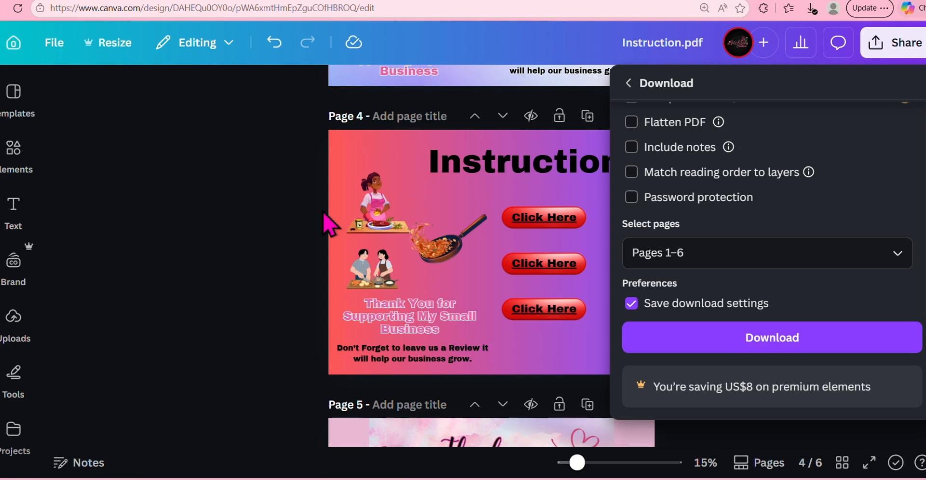
left_click(229, 210)
Step: Check the link attached to each of the three "Click Here" texts inside the group
left_click(566, 267)
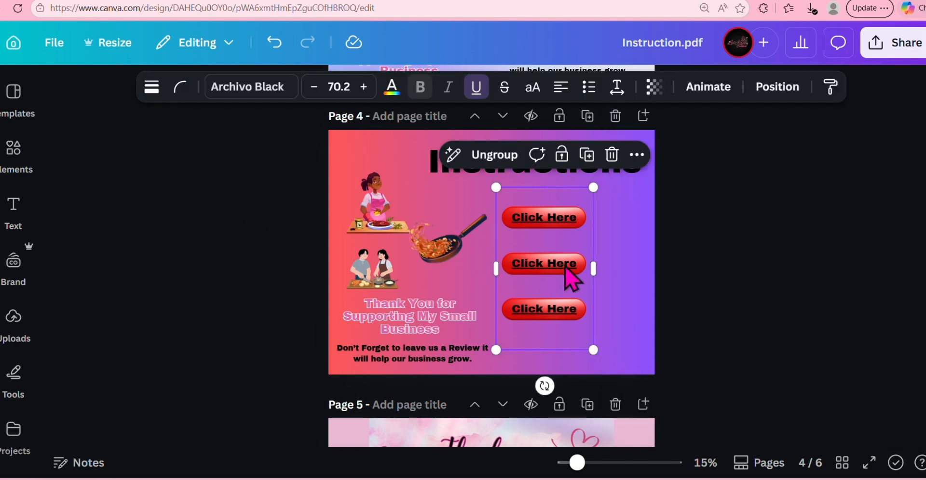
left_click(565, 266)
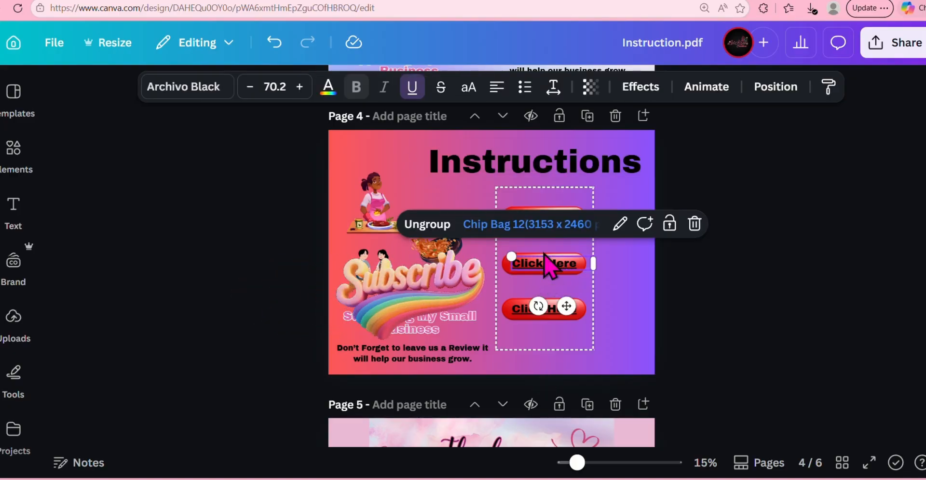
left_click(544, 202)
left_click(547, 219)
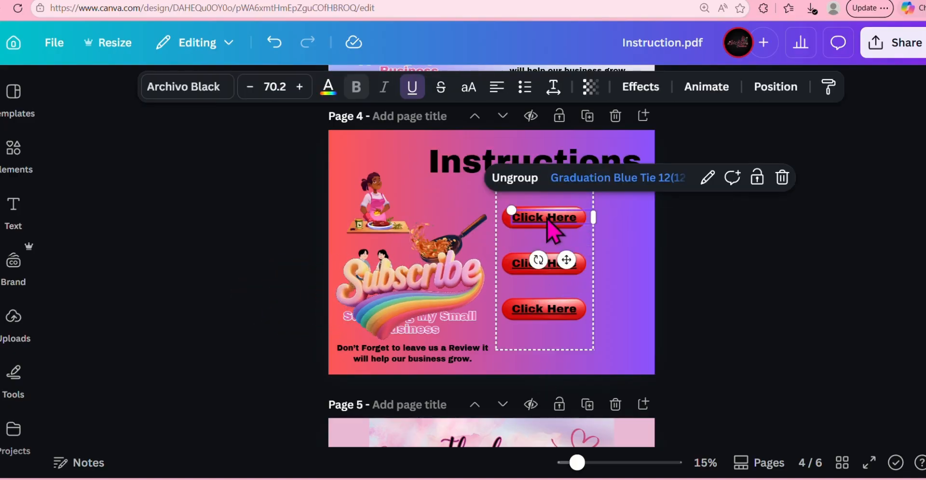
left_click(532, 311)
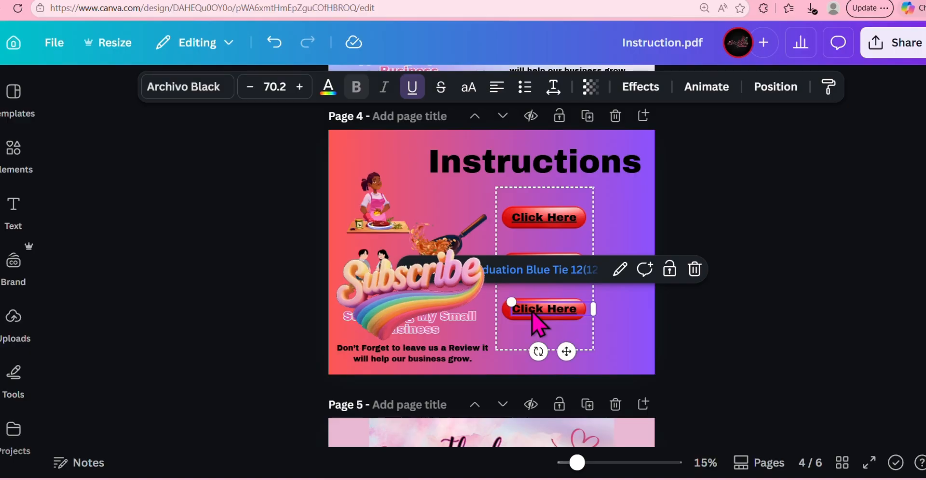